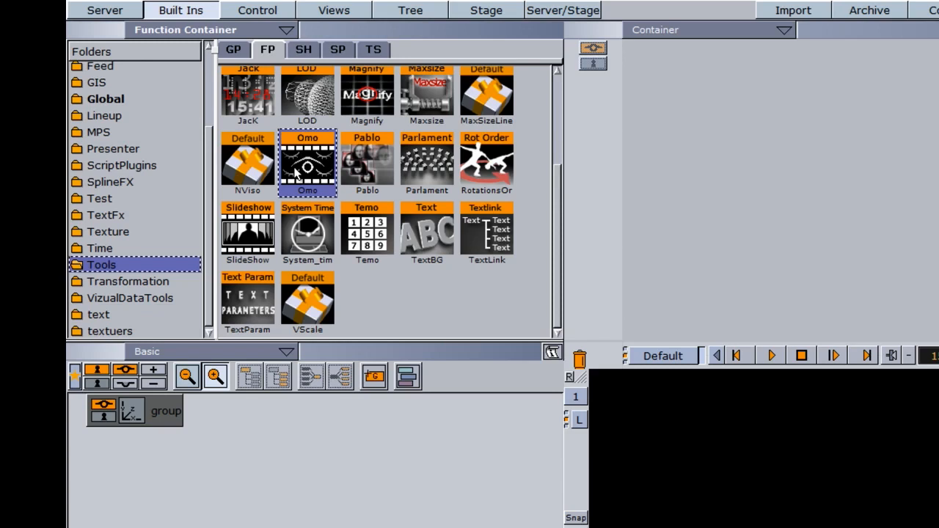
Step: Add the Tiff_Sequence images Rose020 through Rose125 as child containers of the group
left_click(107, 12)
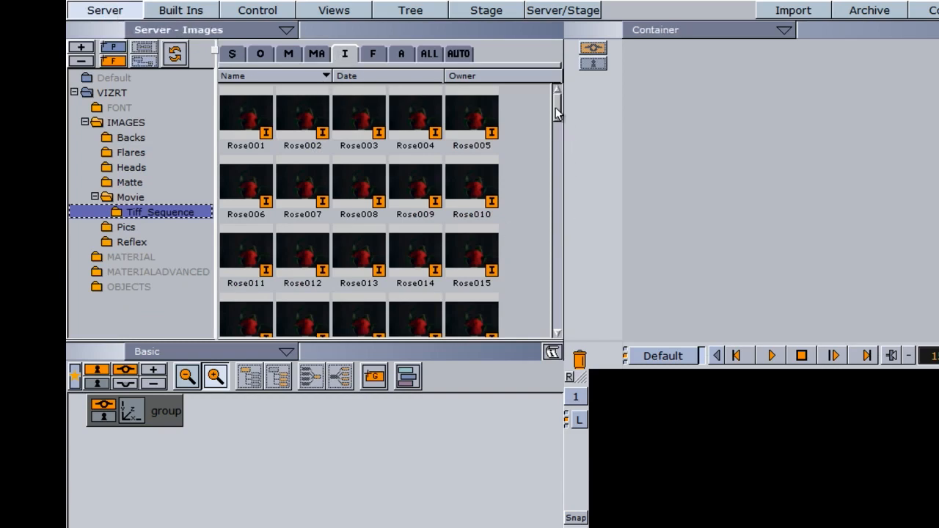
scroll(551, 122, "down", 1)
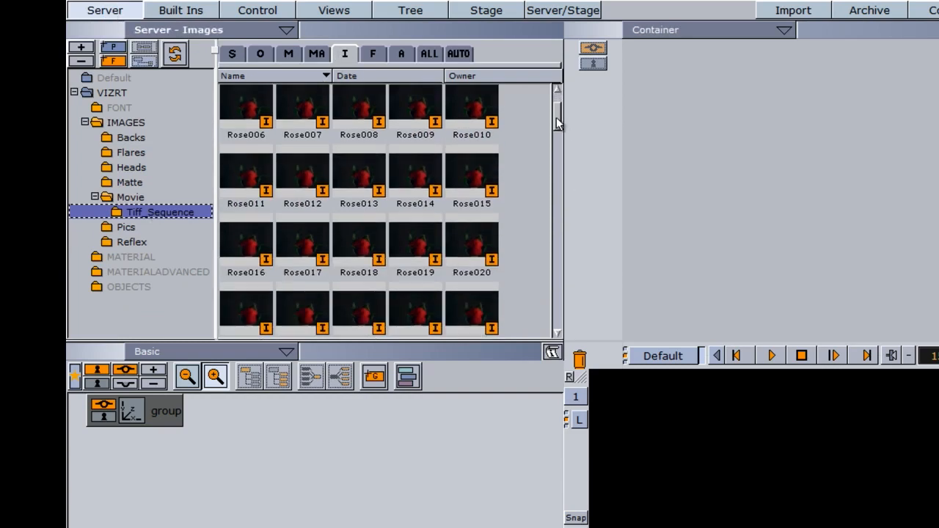
left_click(474, 250)
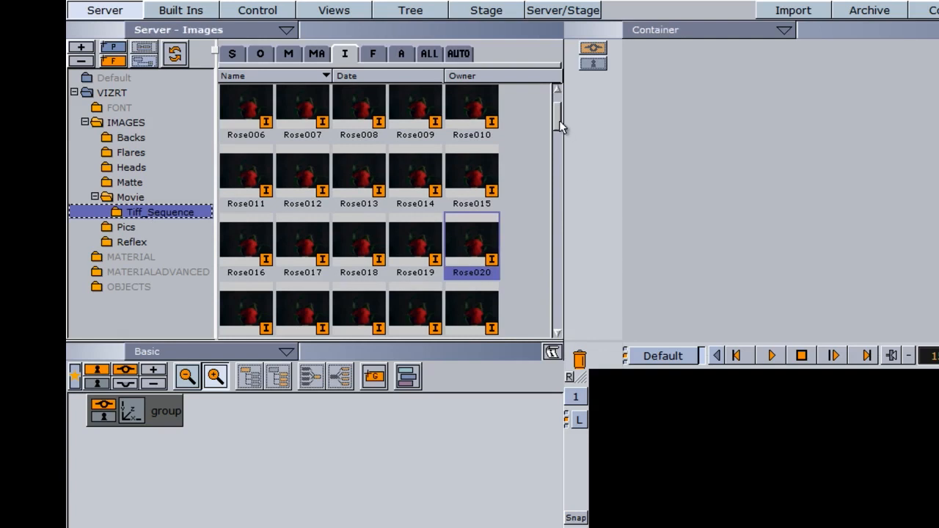
scroll(559, 123, "down", 1)
left_click_drag(558, 121, 556, 281)
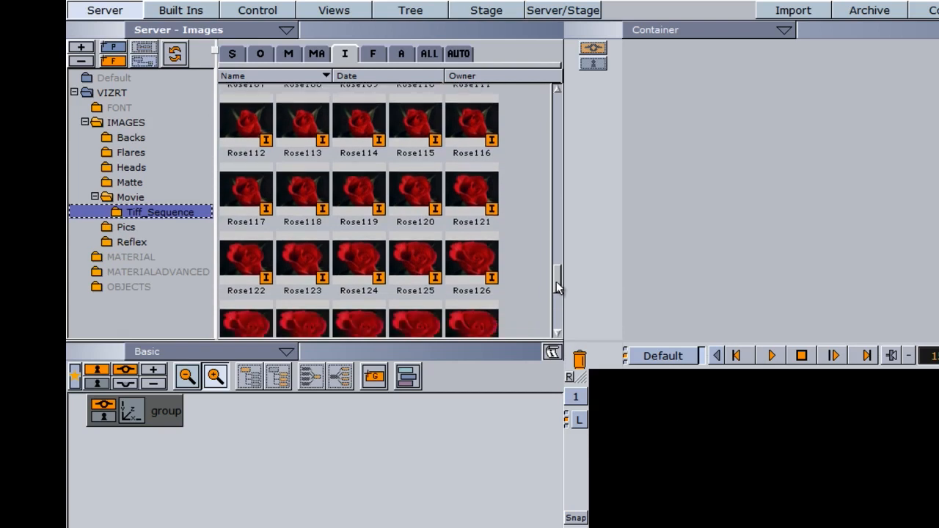
left_click(398, 258, "shift")
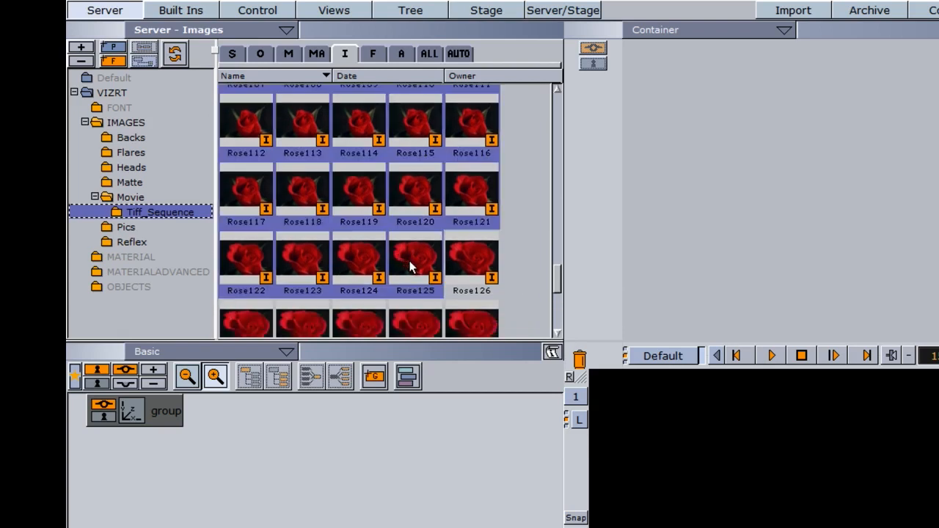
left_click_drag(411, 268, 232, 419)
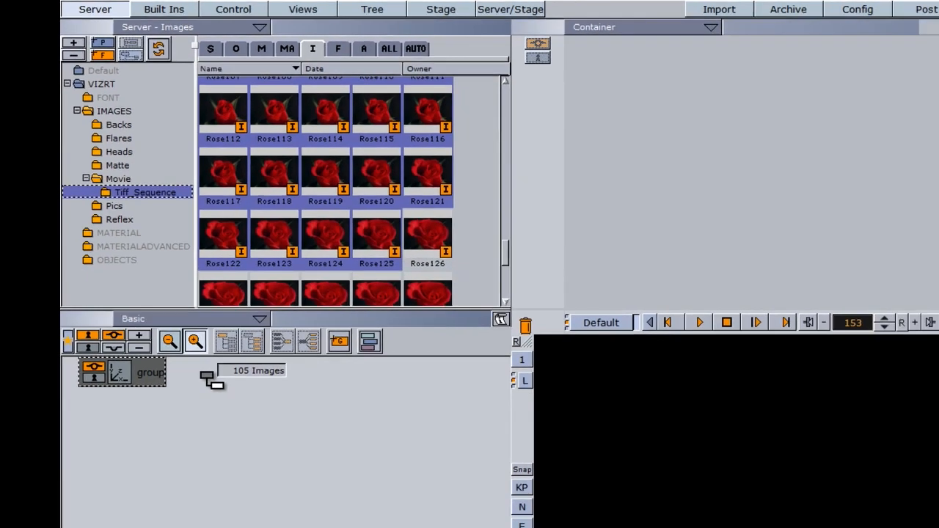
left_click_drag(211, 378, 214, 380)
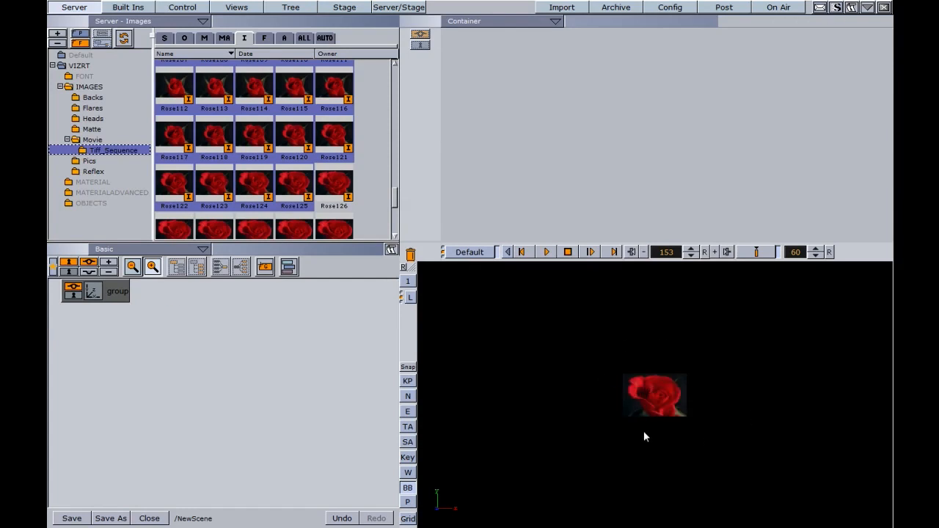
Step: Apply the Omo plugin to the group and open its settings
left_click(648, 393)
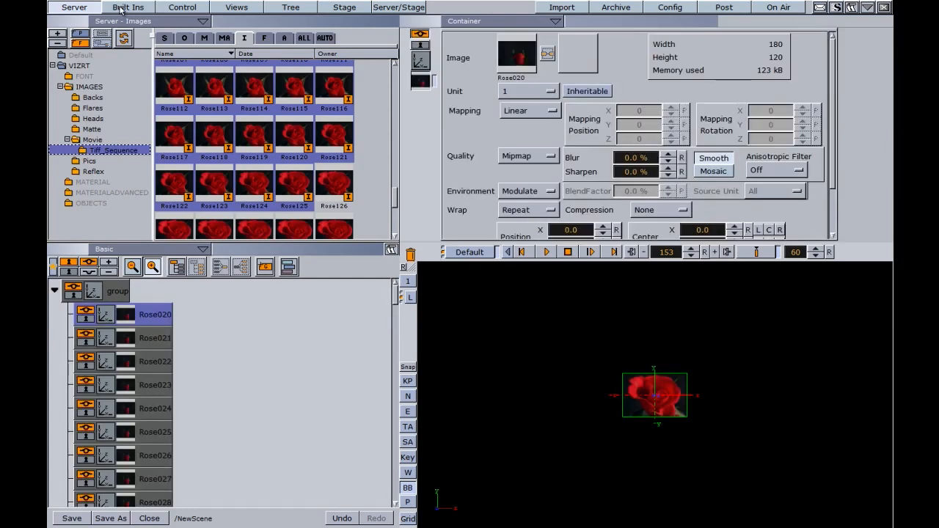
left_click(129, 7)
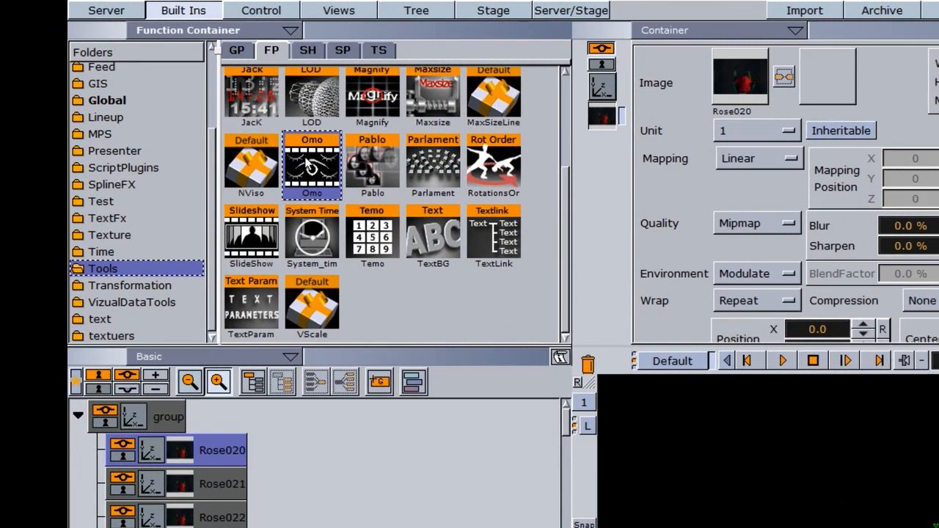
left_click_drag(230, 126, 120, 312)
left_click_drag(159, 413, 163, 417)
left_click(161, 419)
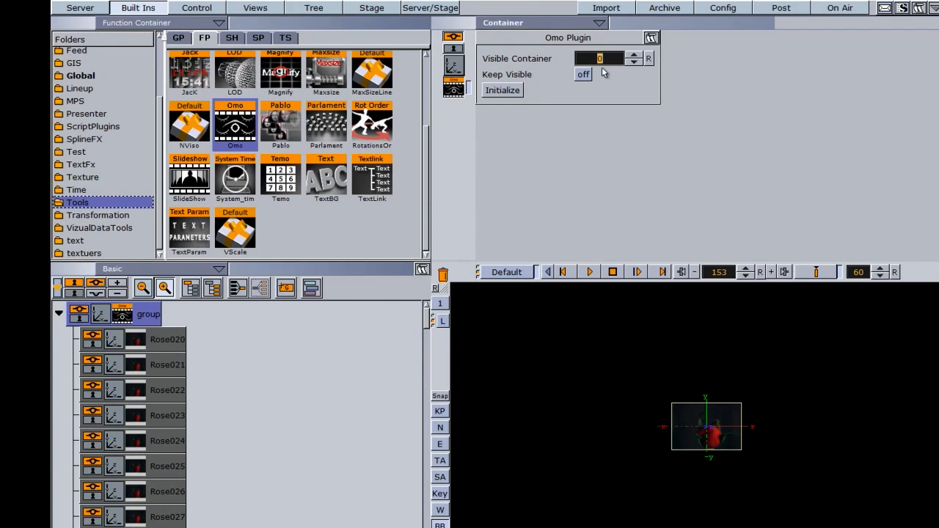
Step: Animate the Omo plugin's Visible Container with keyframes across the timeline
left_click(176, 339)
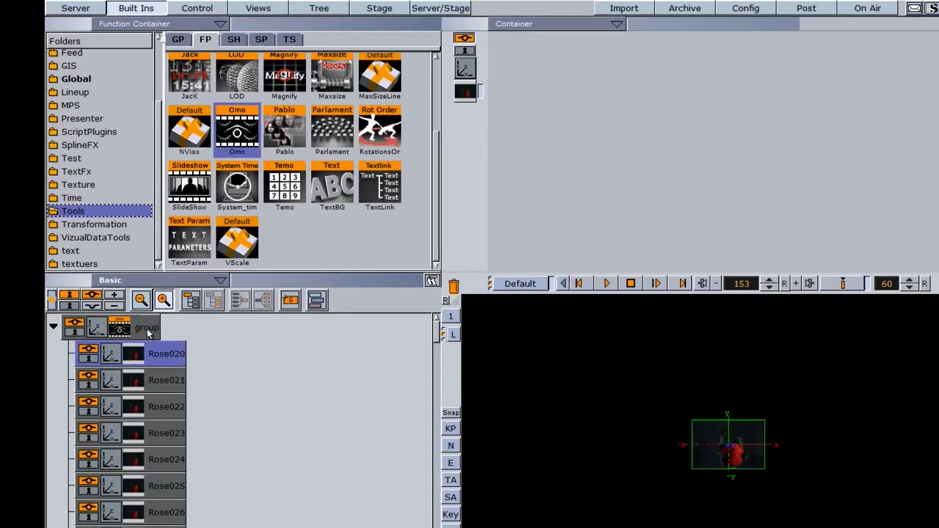
left_click(147, 328)
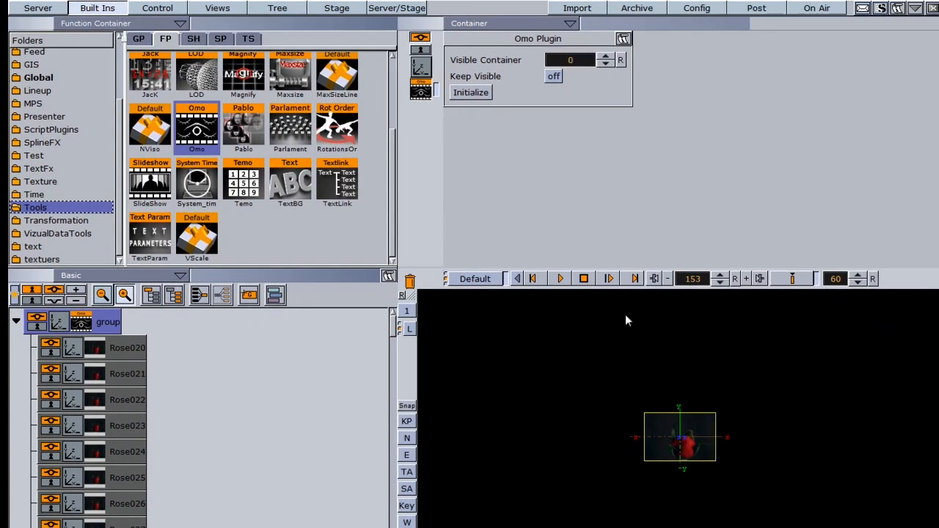
left_click(734, 279)
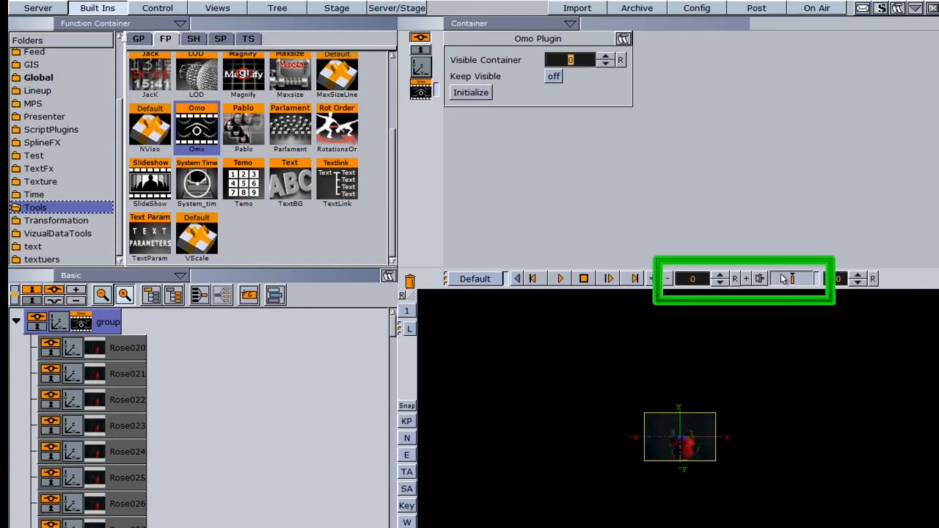
left_click(745, 279)
left_click(746, 279)
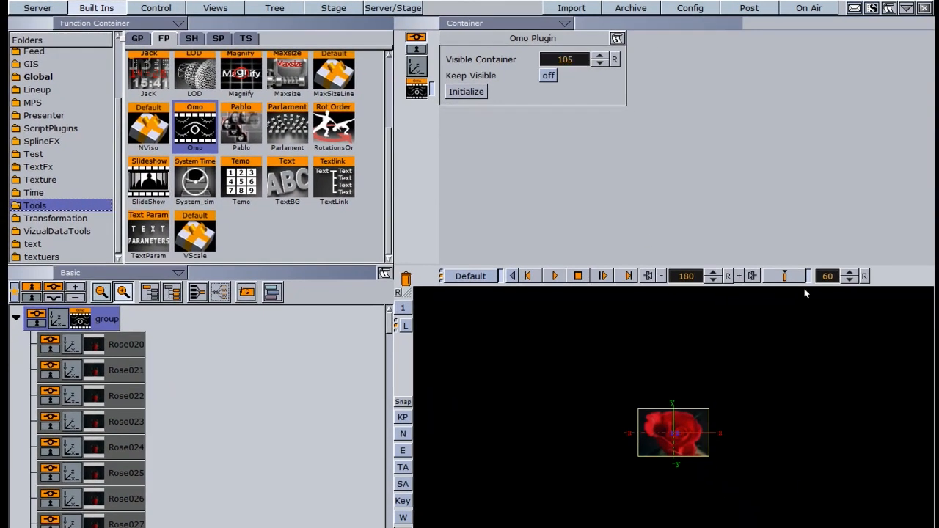
left_click(785, 278)
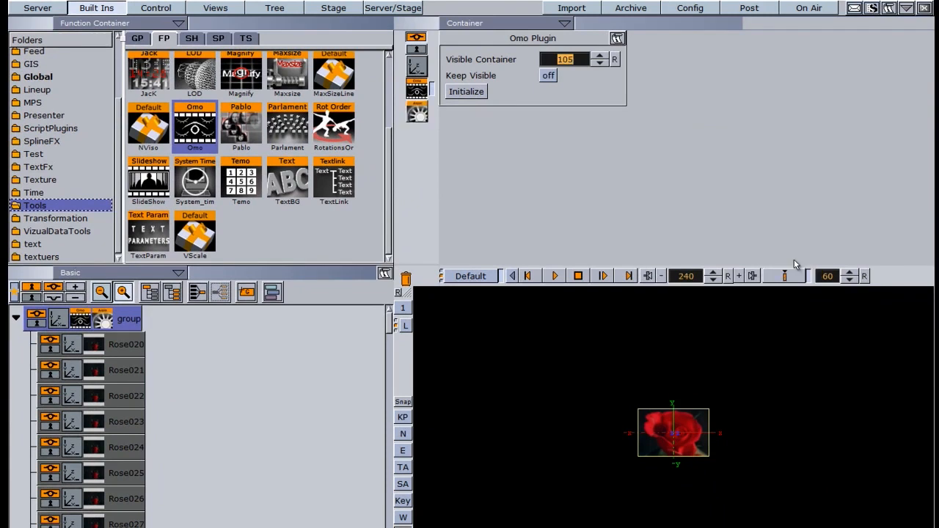
Step: Play the animation and open the group's transformation settings
left_click(554, 276)
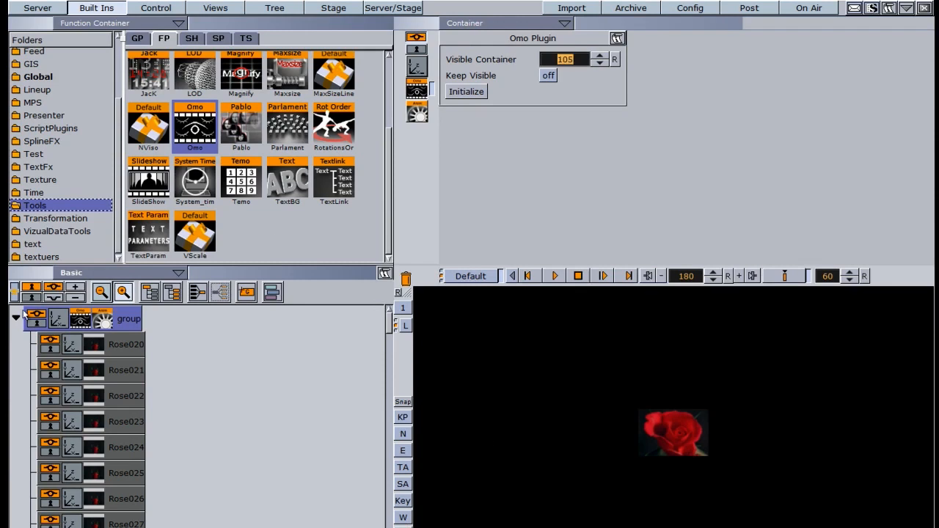
left_click(60, 320)
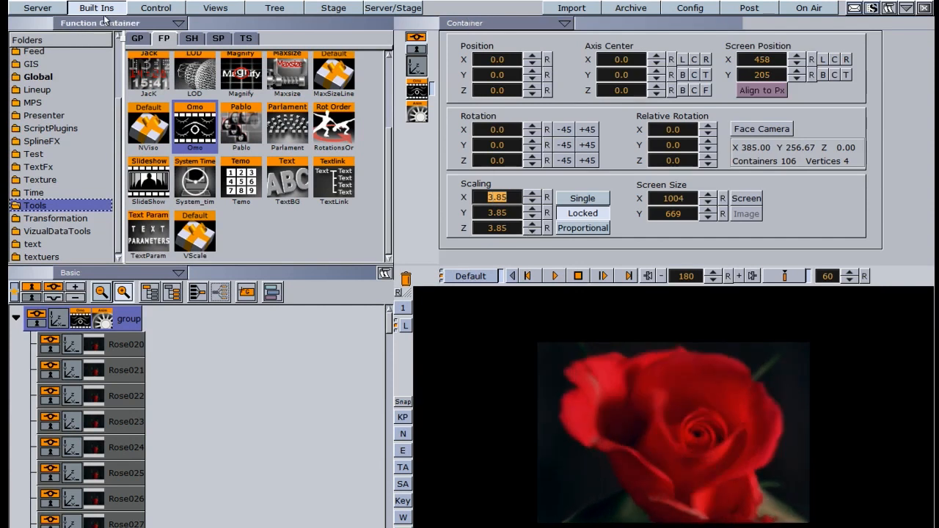
Step: Delete the rose image containers and plugin, leaving only an empty group
left_click(41, 8)
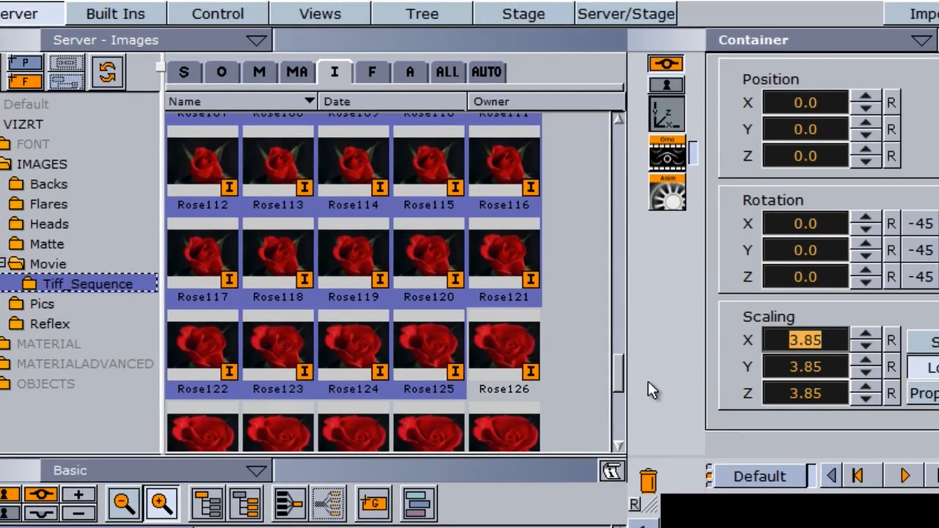
mouse_move(620, 374)
left_mouse_down()
mouse_move(619, 382)
mouse_move(620, 369)
left_mouse_up()
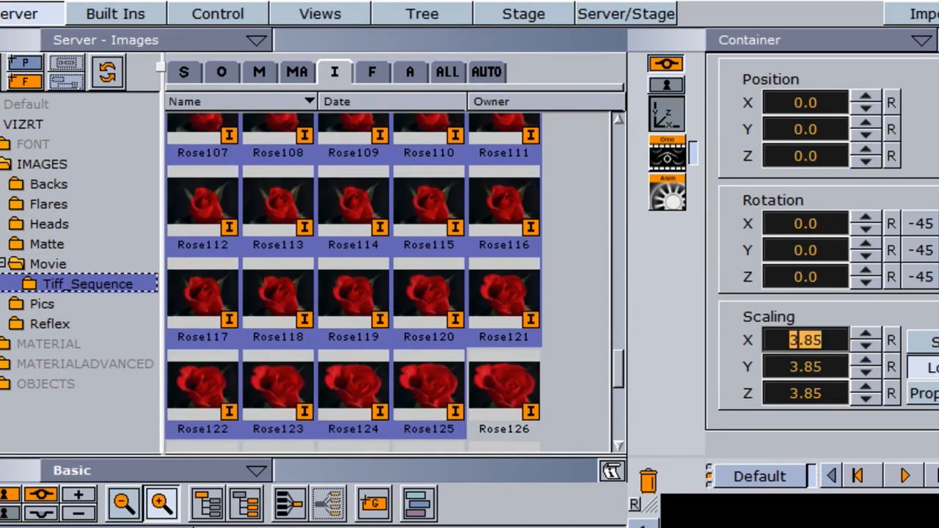
left_click(209, 382)
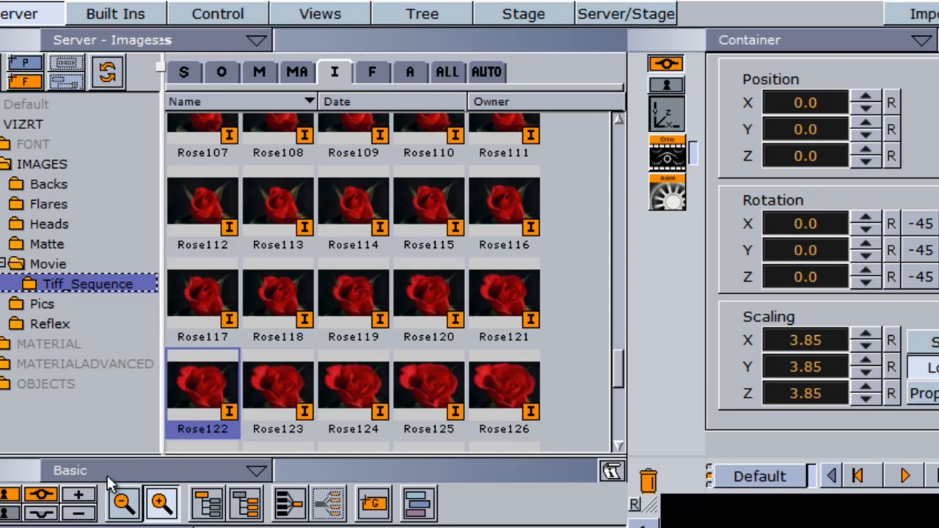
left_click_drag(198, 527, 649, 483)
left_click_drag(374, 503, 214, 409)
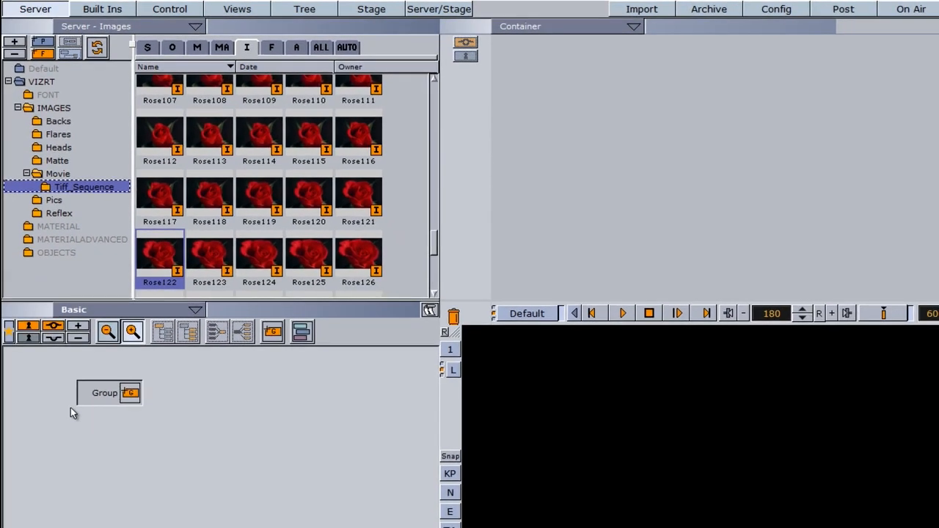
Step: Add the AudioBoard1, MLE1, TS1, Windows1, bluewire and cables images from the Pics folder under the group
left_click(59, 123)
left_click(56, 202)
left_click(158, 105)
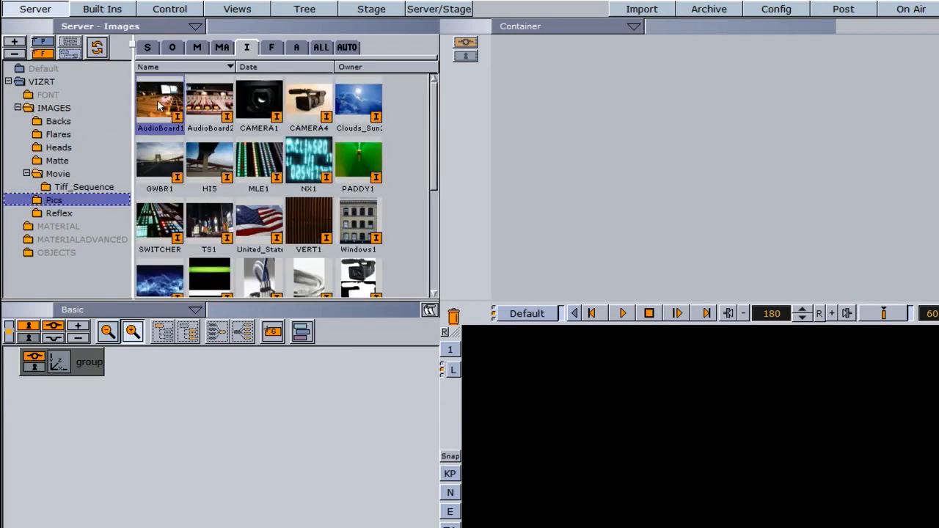
left_click(253, 163, "ctrl")
left_click(210, 228, "ctrl")
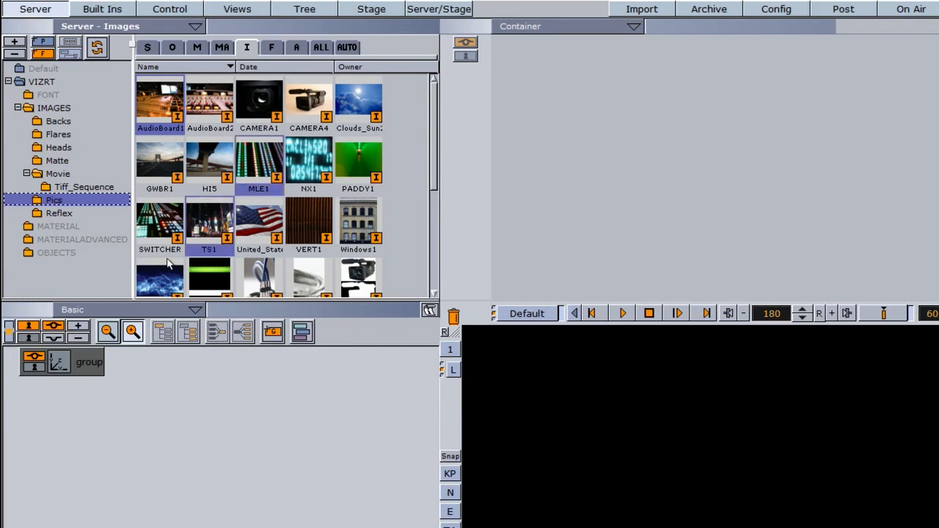
left_click(281, 288, "ctrl")
left_click(358, 224, "ctrl")
left_click_drag(358, 223, 140, 363)
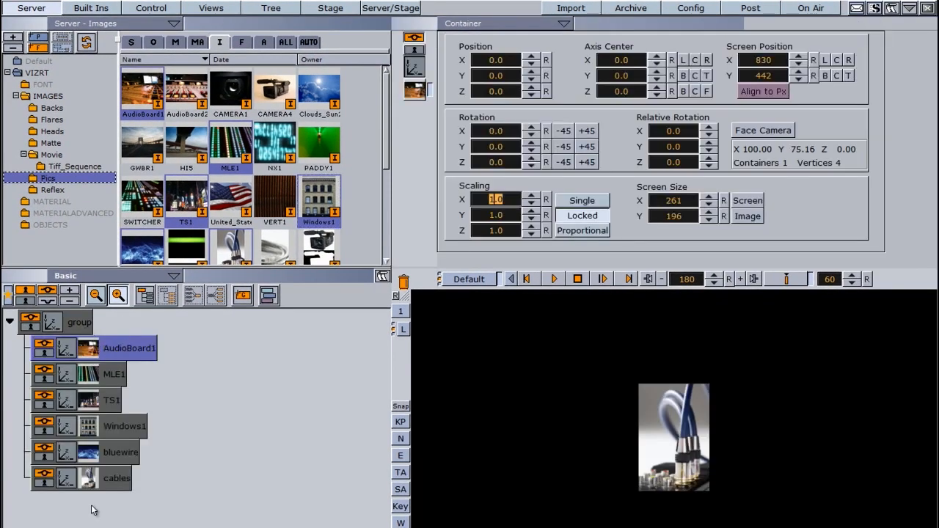
Step: Apply the Omo plugin to the group and step its Visible Container up to 2
left_click(91, 8)
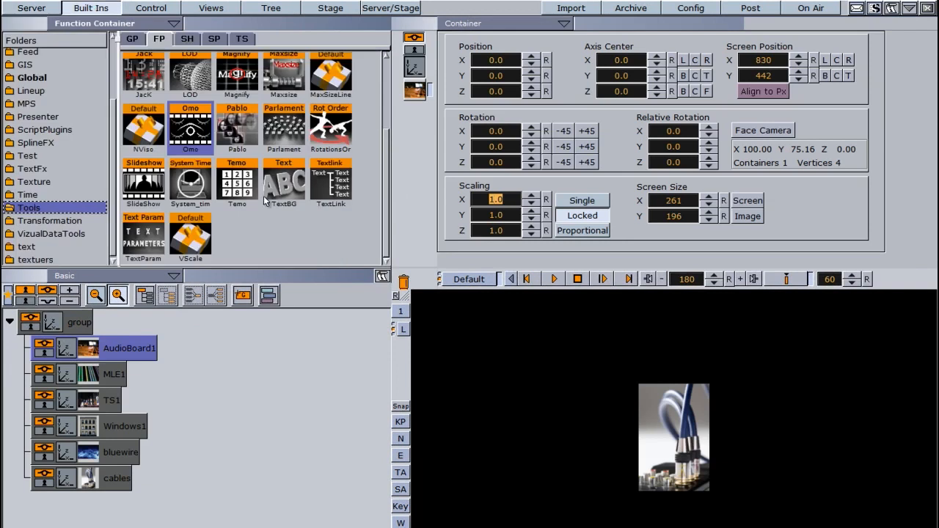
left_click_drag(193, 127, 74, 324)
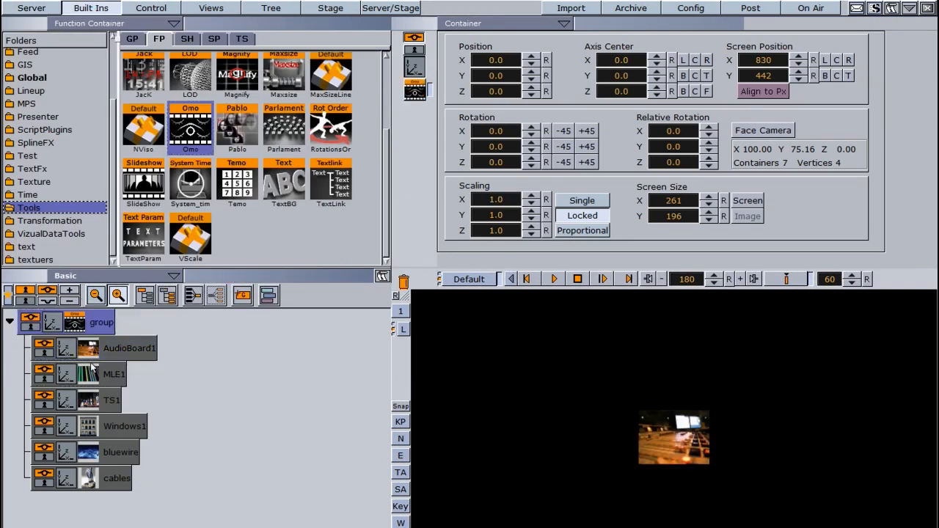
left_click(74, 324)
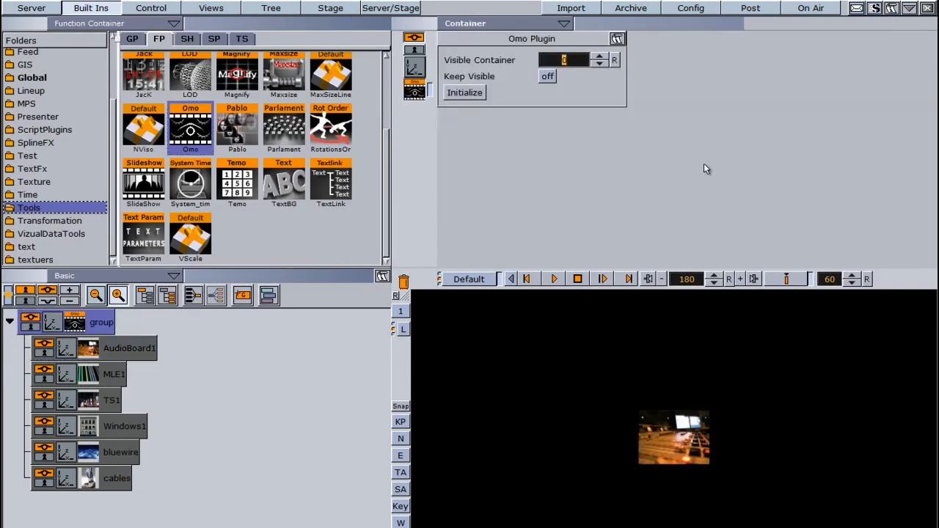
left_click(598, 58)
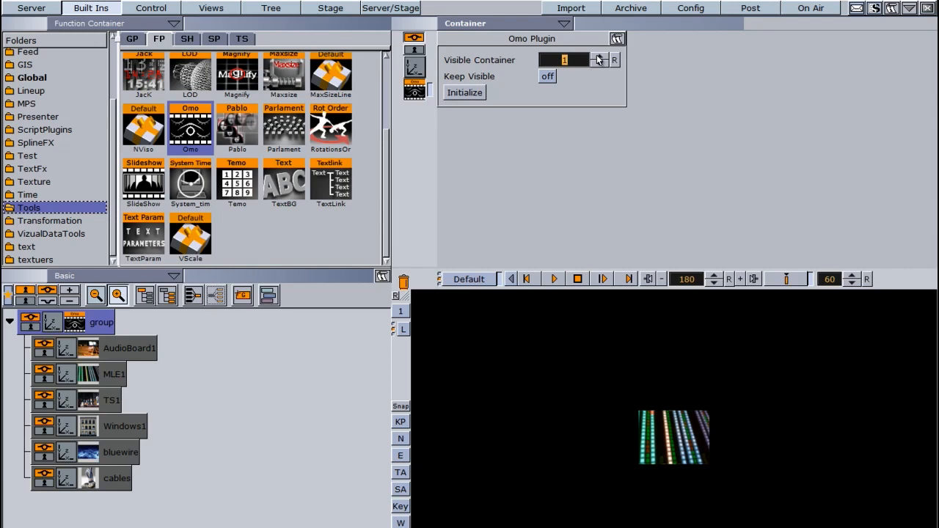
left_click(598, 57)
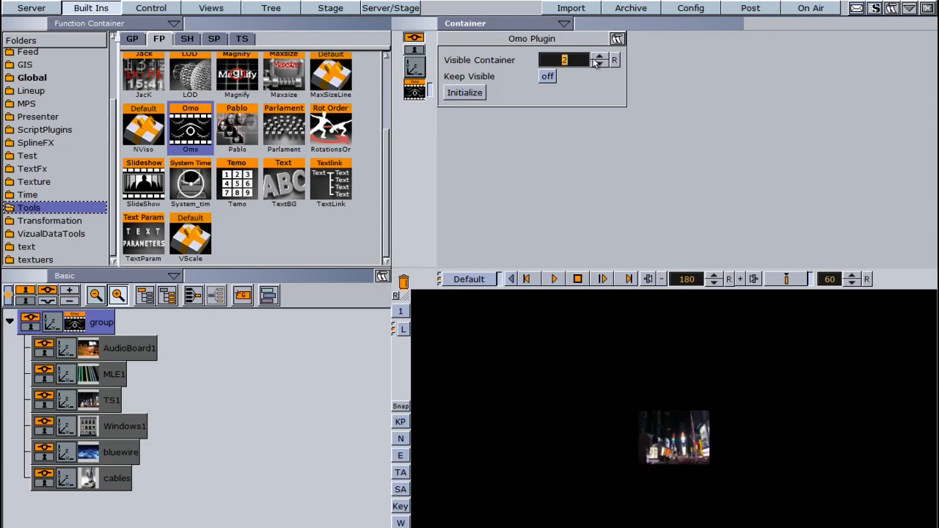
Step: Remove the picture containers and Omo plugin, resetting the scene to an empty group
left_click(52, 323)
left_click_drag(499, 200, 612, 194)
left_click(74, 323)
left_click(728, 282)
left_click_drag(575, 61, 545, 64)
left_click_drag(101, 323, 404, 281)
left_click_drag(242, 295, 93, 351)
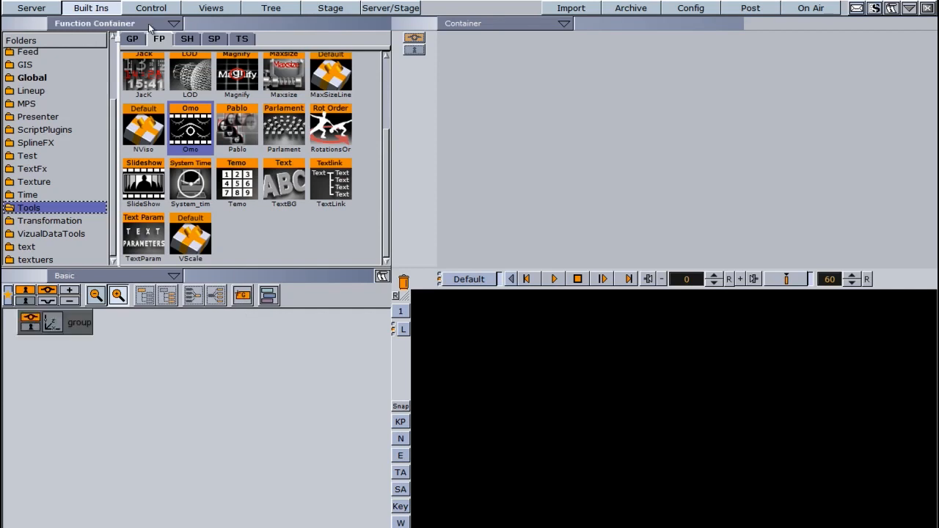
Step: Add objects 1, 3dm-viper, MEGAPHONE and 2 from the OBJECTS folder under the group
left_click(40, 9)
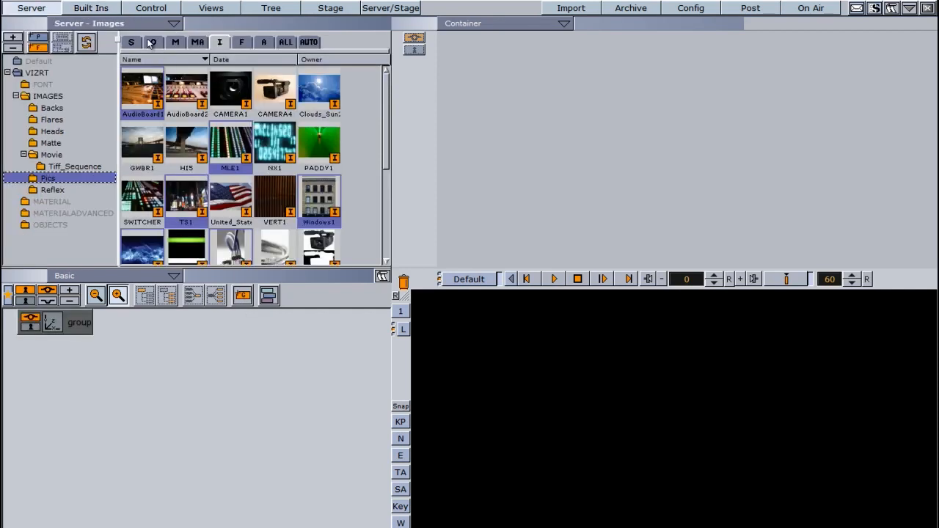
left_click(150, 42)
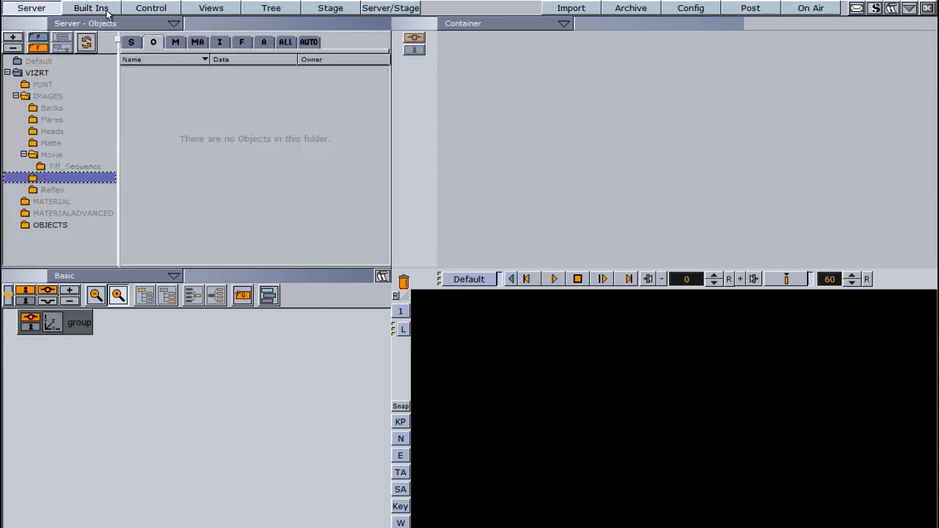
left_click(37, 73)
left_click(70, 224)
left_click_drag(142, 88, 124, 319)
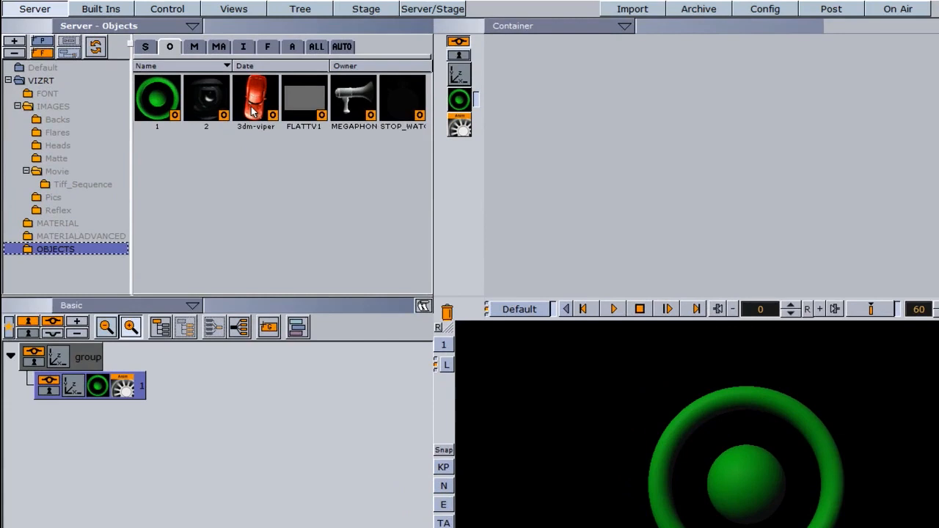
left_click_drag(253, 110, 146, 360)
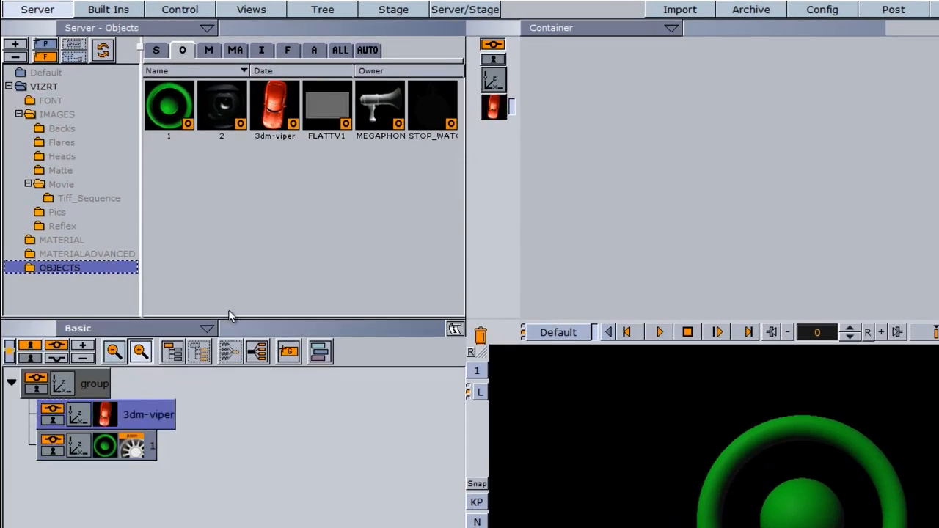
left_click_drag(377, 110, 142, 388)
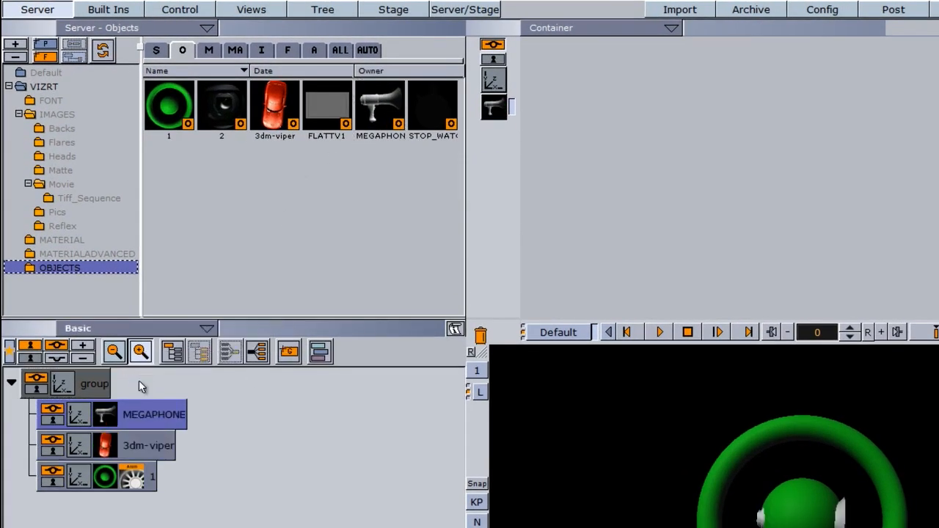
left_click_drag(222, 123, 128, 385)
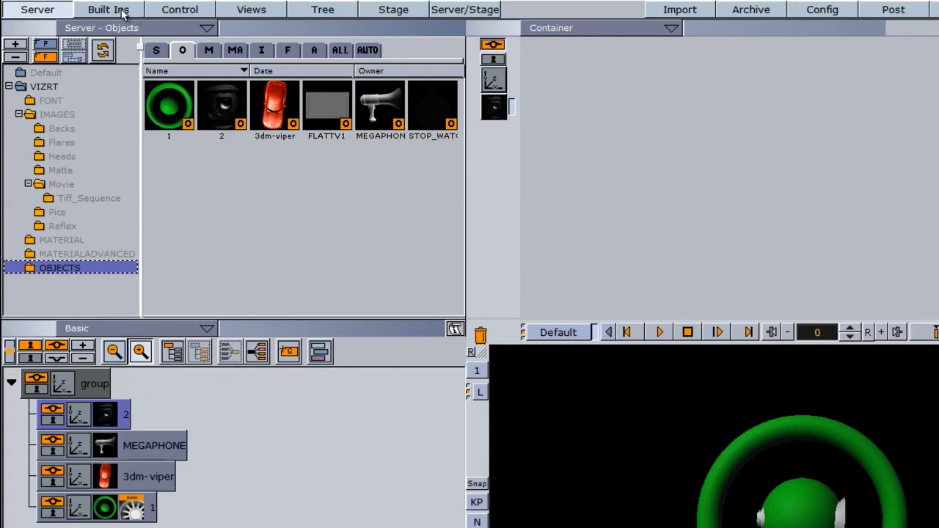
Step: Apply the Omo plugin to the group and step its Visible Container up to 3
left_click(123, 15)
left_click_drag(227, 152, 99, 389)
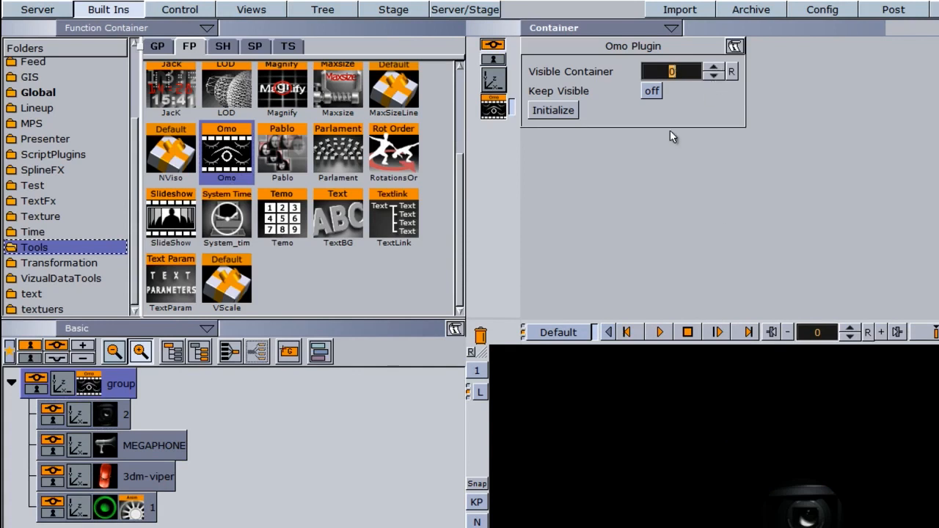
left_click(714, 70)
left_click(714, 69)
left_click(713, 70)
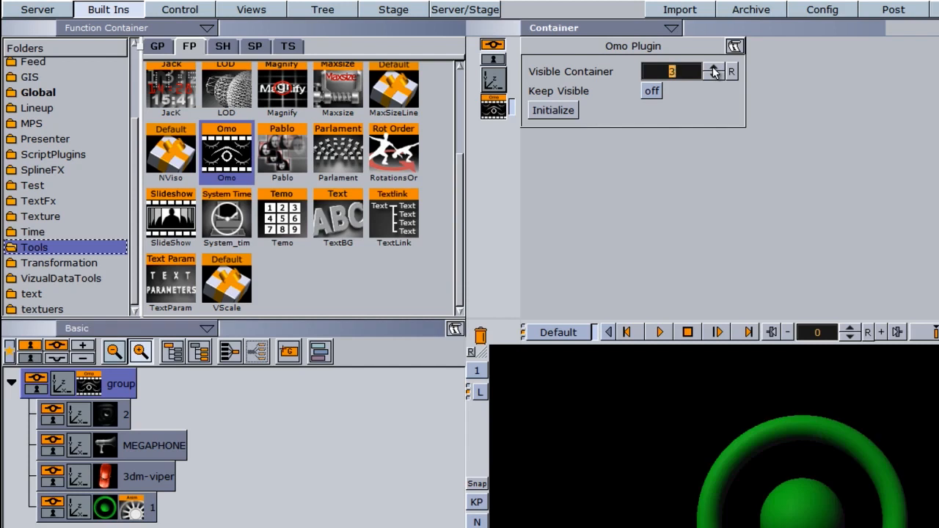
Step: Step the Omo Visible Container value further up through the remaining child objects
left_click(714, 74)
left_click(714, 75)
left_click(714, 75)
left_click(713, 75)
Step: Delete the group to clear the scene, open the FONT folder, and add a new empty group
left_click_drag(122, 380, 482, 334)
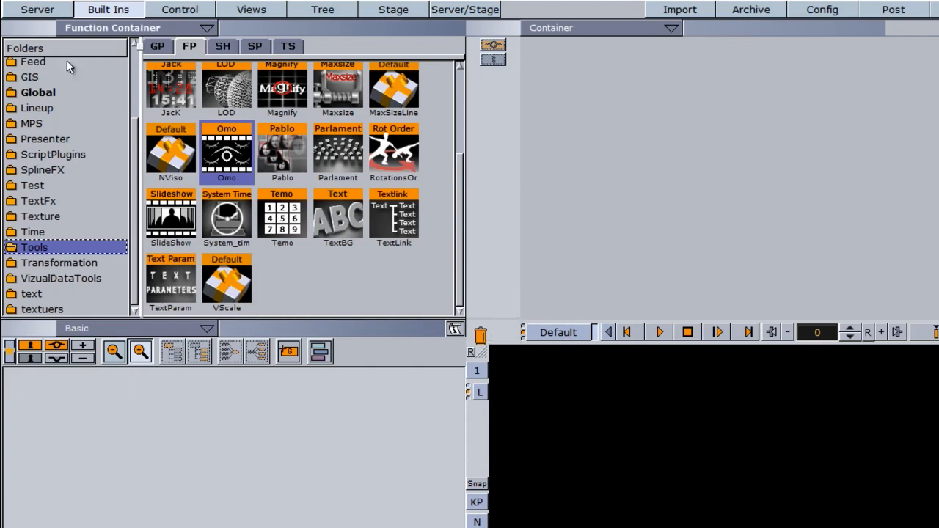
left_click(37, 10)
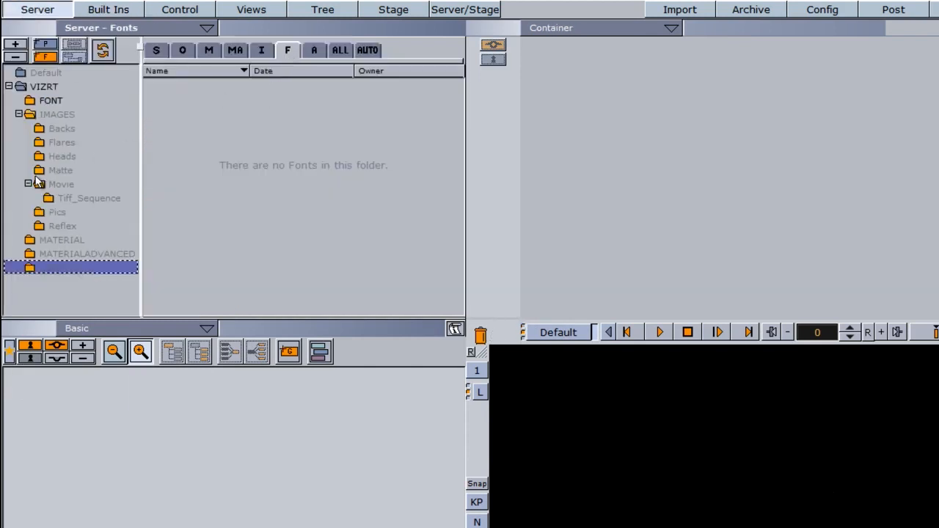
left_click(52, 100)
left_click_drag(288, 351, 260, 483)
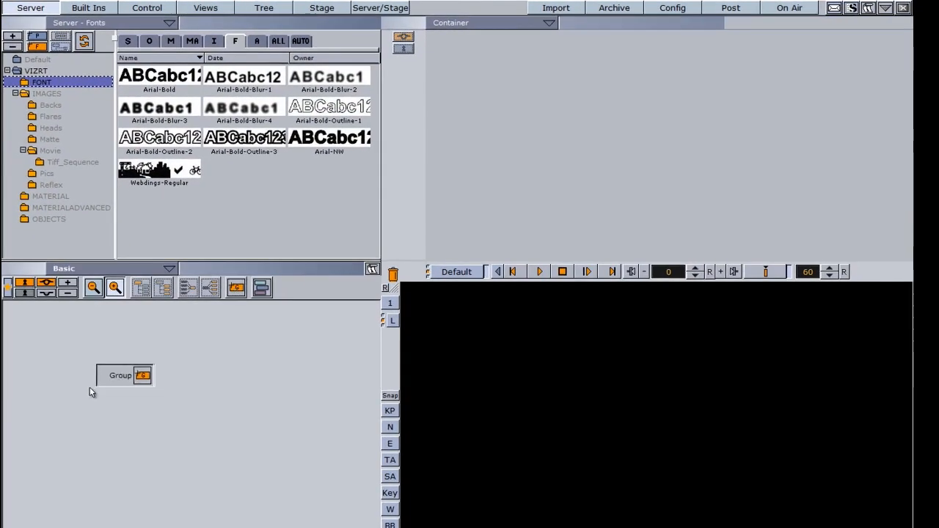
Step: Add four Arial-Bold text containers from the FONT folder under the group
left_click_drag(139, 76, 125, 331)
left_click_drag(146, 75, 125, 334)
left_click_drag(145, 80, 236, 323)
left_click_drag(161, 77, 250, 316)
Step: Move the Arial-Bold texts in the render view so the four stack in a vertical column
left_click_drag(663, 420, 436, 335)
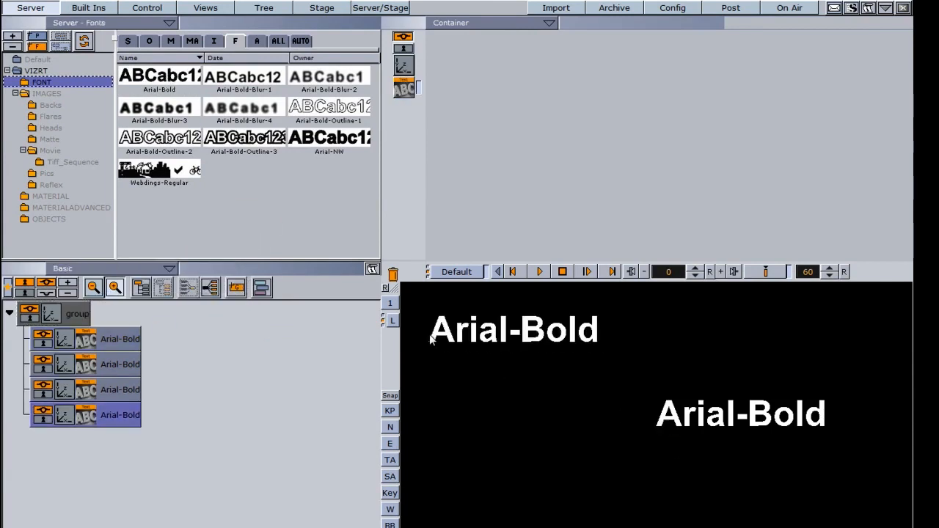
left_click_drag(660, 428, 439, 409)
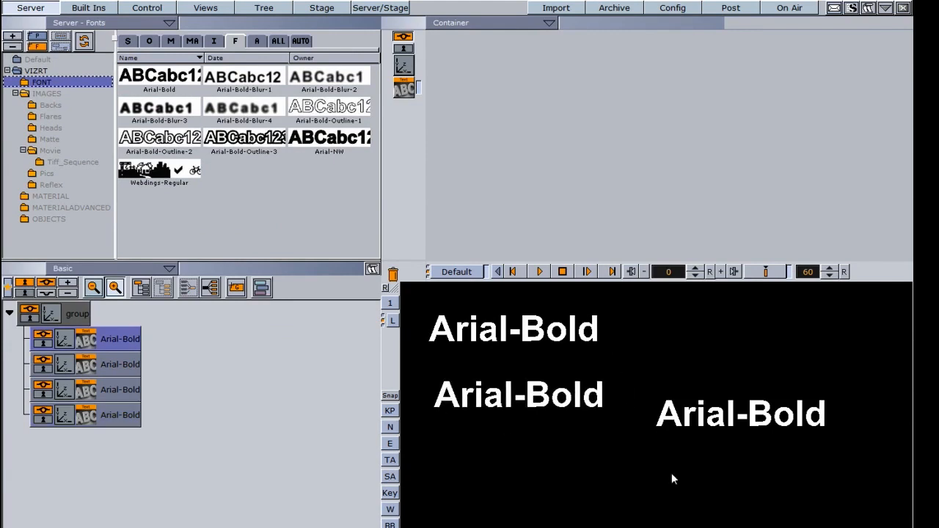
left_click_drag(664, 421, 440, 527)
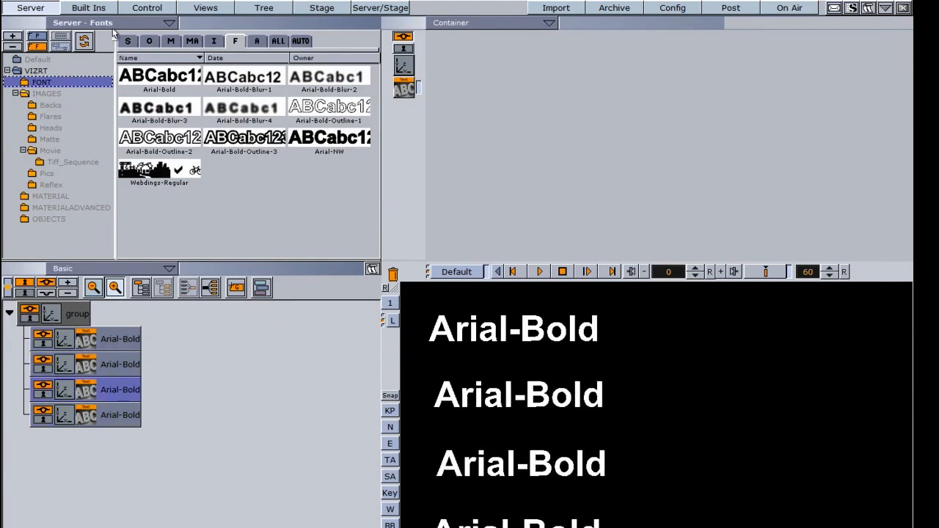
Step: Apply the Omo plugin to the group and step its Visible Container through the text containers
left_click(88, 8)
left_click_drag(187, 135, 80, 314)
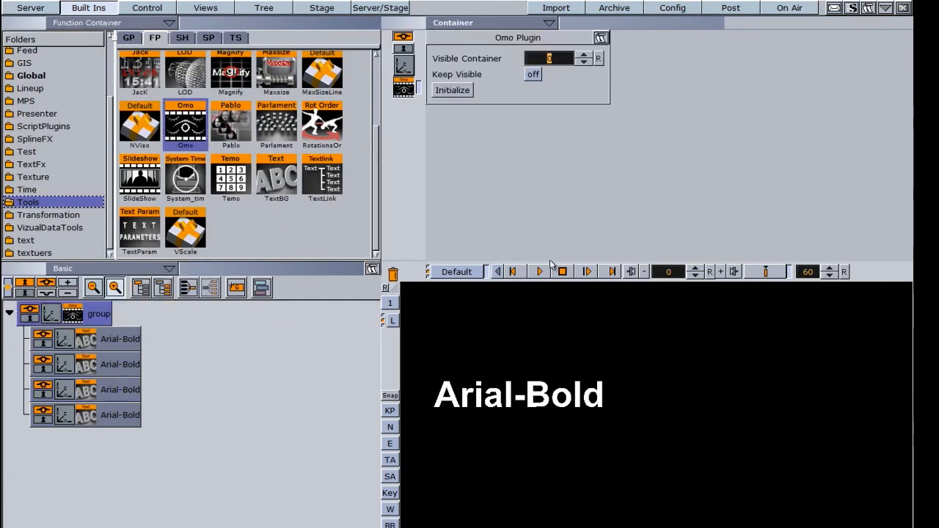
left_click(584, 55)
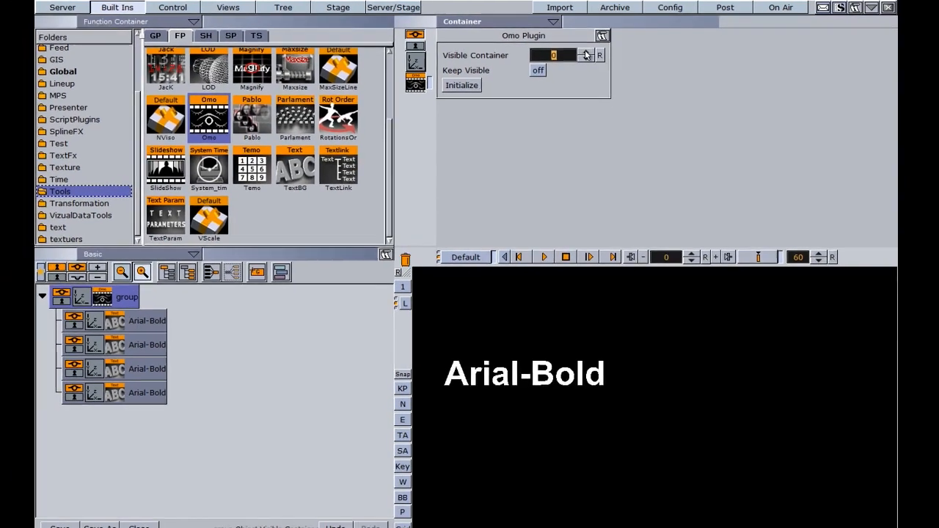
left_click(586, 53)
left_click(587, 53)
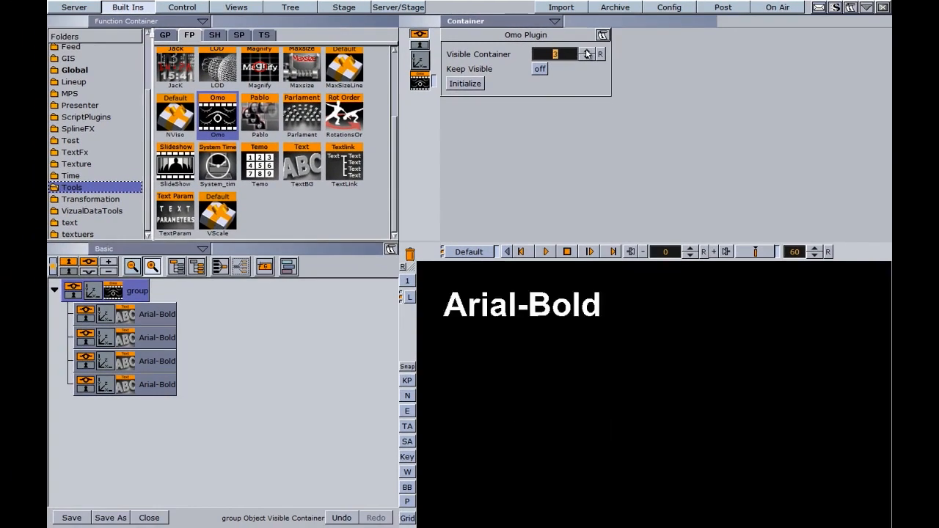
left_click(587, 53)
Step: Turn Keep Visible on and step the Visible Container up to 3 so texts accumulate
left_click(540, 69)
left_click(587, 53)
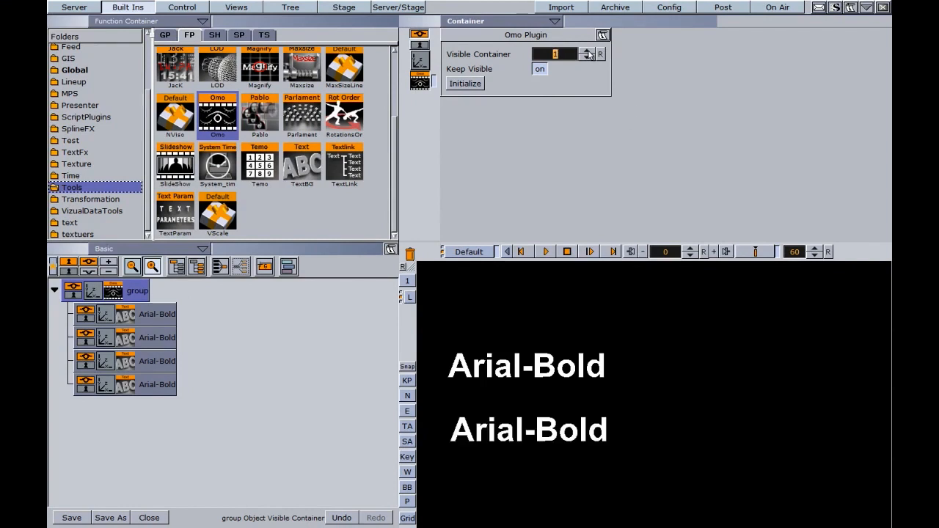
left_click(586, 53)
left_click(587, 52)
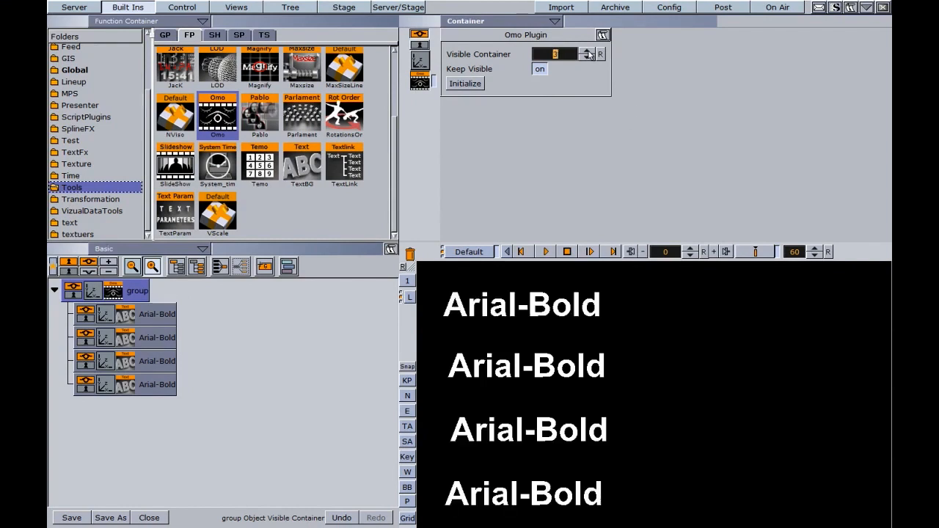